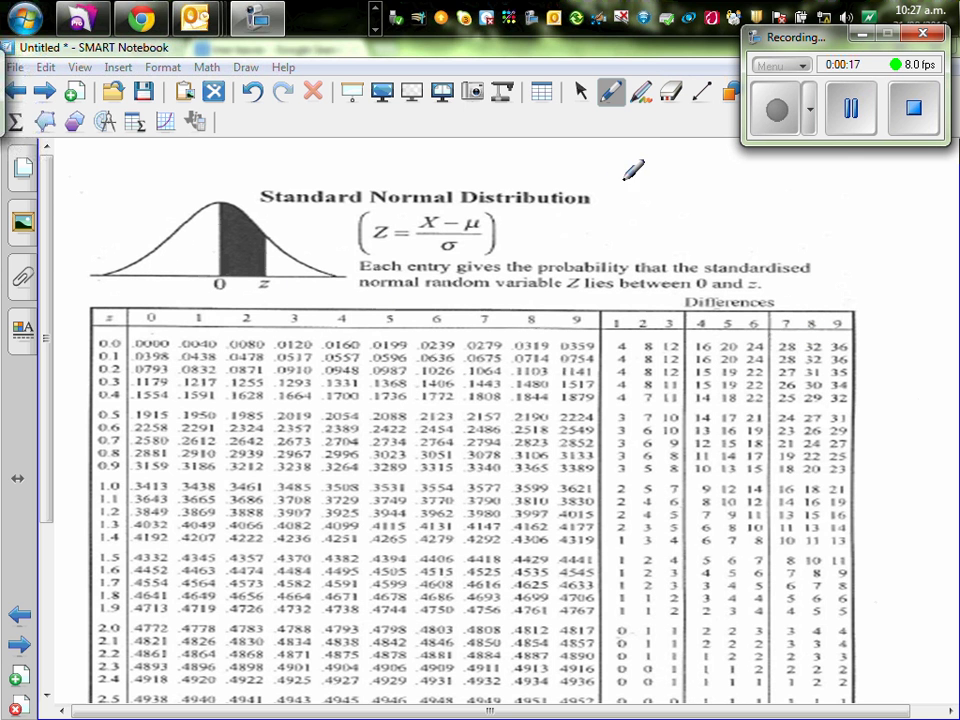
Step: Handwrite Z = (X − μ)/σ, in brackets, to the right of the Standard Normal Distribution title
{"action": "left_click_drag", "start_coordinate": [629, 191], "coordinate": [672, 186]}
{"action": "mouse_move", "coordinate": [659, 194]}
{"action": "left_mouse_down"}
{"action": "mouse_move", "coordinate": [705, 190]}
{"action": "mouse_move", "coordinate": [693, 190]}
{"action": "mouse_move", "coordinate": [756, 167]}
{"action": "left_mouse_up"}
{"action": "mouse_move", "coordinate": [695, 198]}
{"action": "left_mouse_down"}
{"action": "mouse_move", "coordinate": [760, 183]}
{"action": "mouse_move", "coordinate": [710, 214]}
{"action": "left_mouse_up"}
{"action": "left_click_drag", "start_coordinate": [684, 170], "coordinate": [682, 211]}
{"action": "left_click_drag", "start_coordinate": [766, 168], "coordinate": [768, 208]}
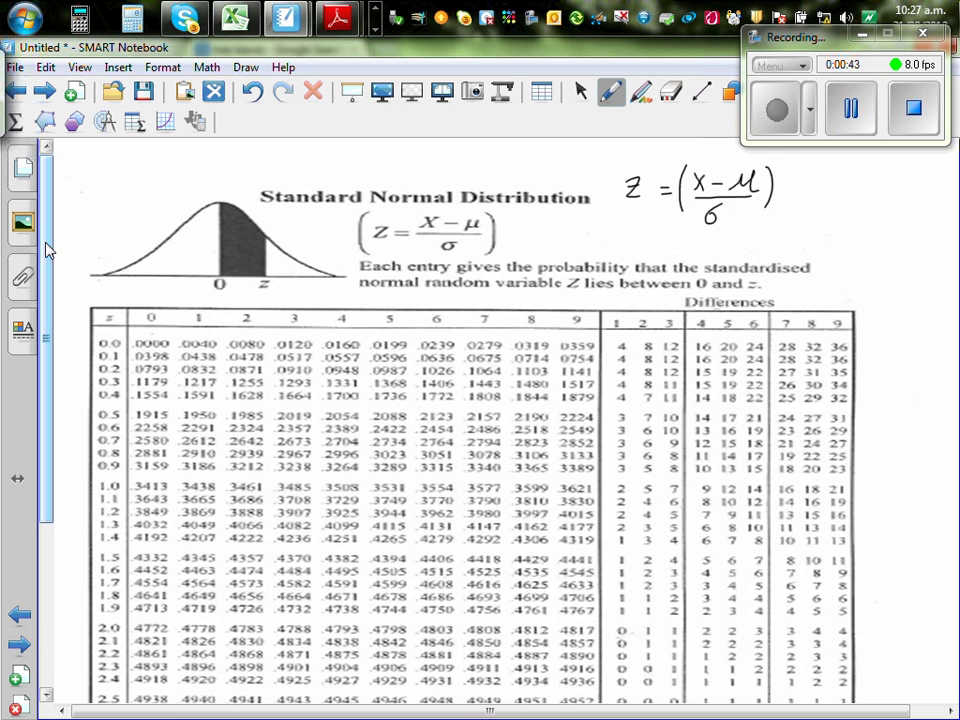
Step: Extend the page below the table and select the magenta pen
{"action": "scroll", "coordinate": [40, 390], "scroll_direction": "down", "scroll_amount": 5}
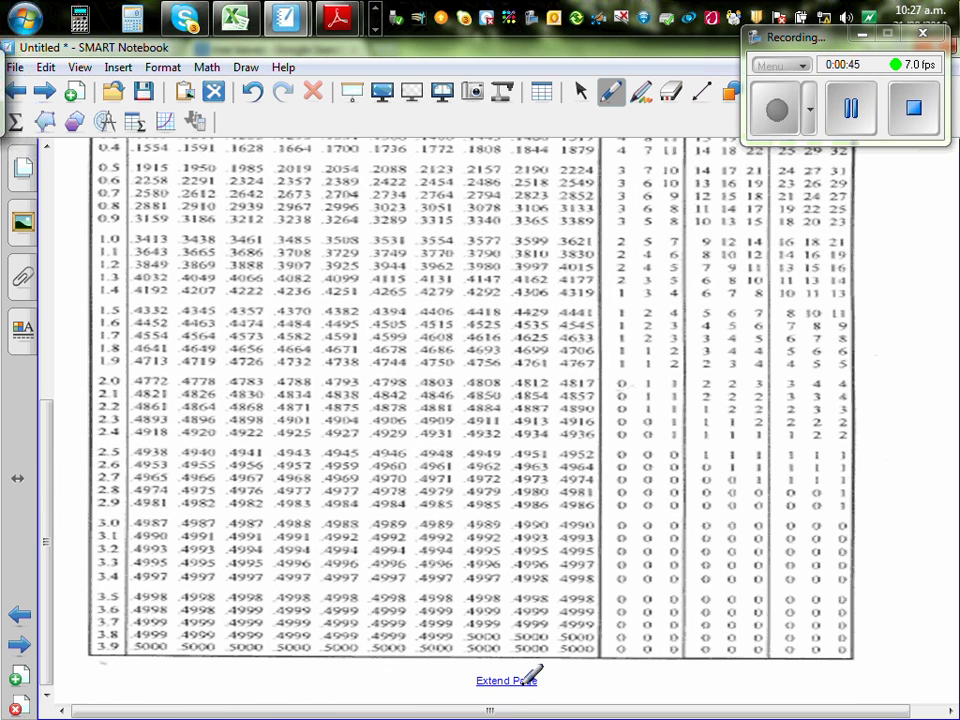
{"action": "left_click", "coordinate": [523, 681]}
{"action": "left_click", "coordinate": [608, 92]}
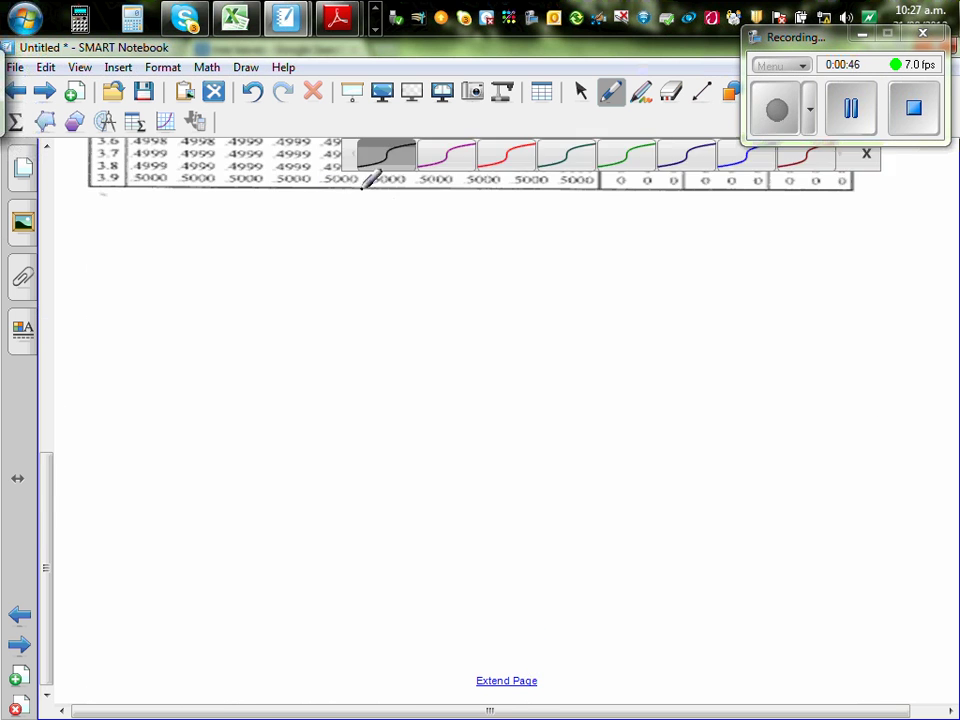
{"action": "left_click", "coordinate": [425, 162]}
Step: Write 'Z →' in the new space and erase the mistaken letter after the arrow
{"action": "mouse_move", "coordinate": [95, 277]}
{"action": "left_mouse_down"}
{"action": "mouse_move", "coordinate": [106, 278]}
{"action": "mouse_move", "coordinate": [113, 298]}
{"action": "mouse_move", "coordinate": [150, 291]}
{"action": "left_mouse_up"}
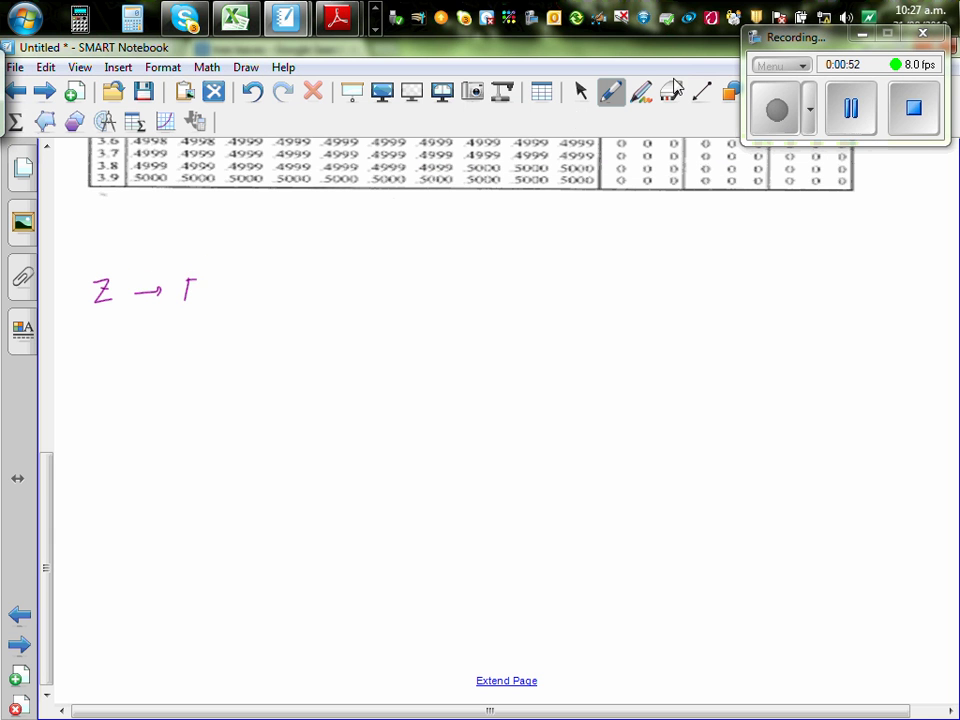
{"action": "left_click", "coordinate": [674, 88]}
{"action": "mouse_move", "coordinate": [196, 288]}
{"action": "left_mouse_down"}
{"action": "mouse_move", "coordinate": [192, 308]}
{"action": "mouse_move", "coordinate": [162, 292]}
{"action": "mouse_move", "coordinate": [191, 297]}
{"action": "mouse_move", "coordinate": [191, 287]}
{"action": "mouse_move", "coordinate": [248, 283]}
{"action": "mouse_move", "coordinate": [288, 298]}
{"action": "left_mouse_up"}
{"action": "left_click", "coordinate": [609, 91]}
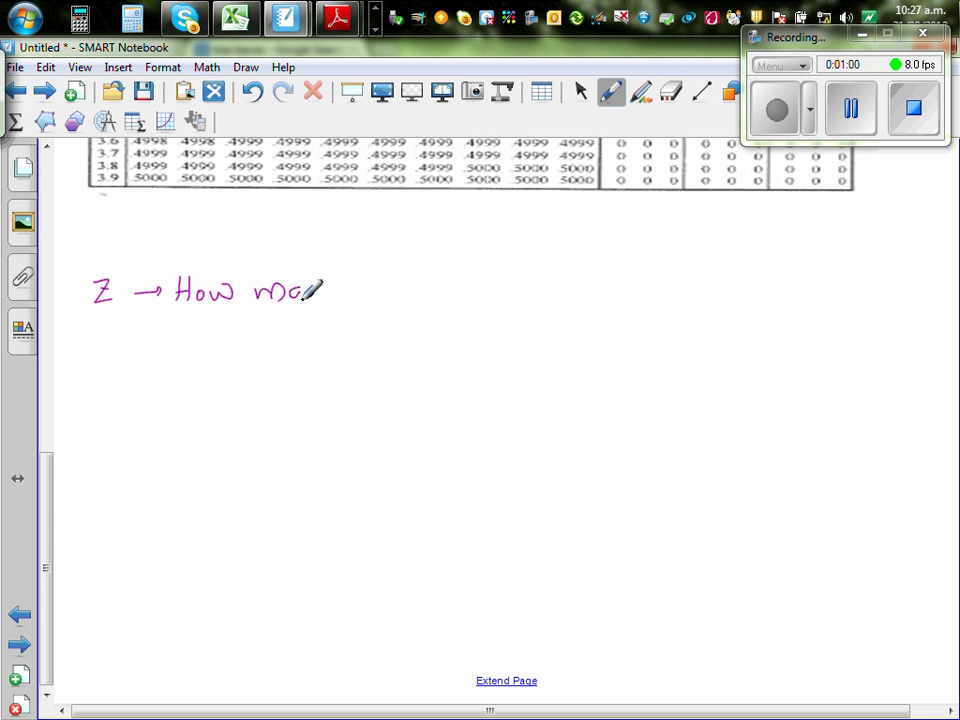
Step: Continue the definition: 'How many S.D a random variable away from mean'
{"action": "left_click_drag", "start_coordinate": [344, 281], "coordinate": [332, 342]}
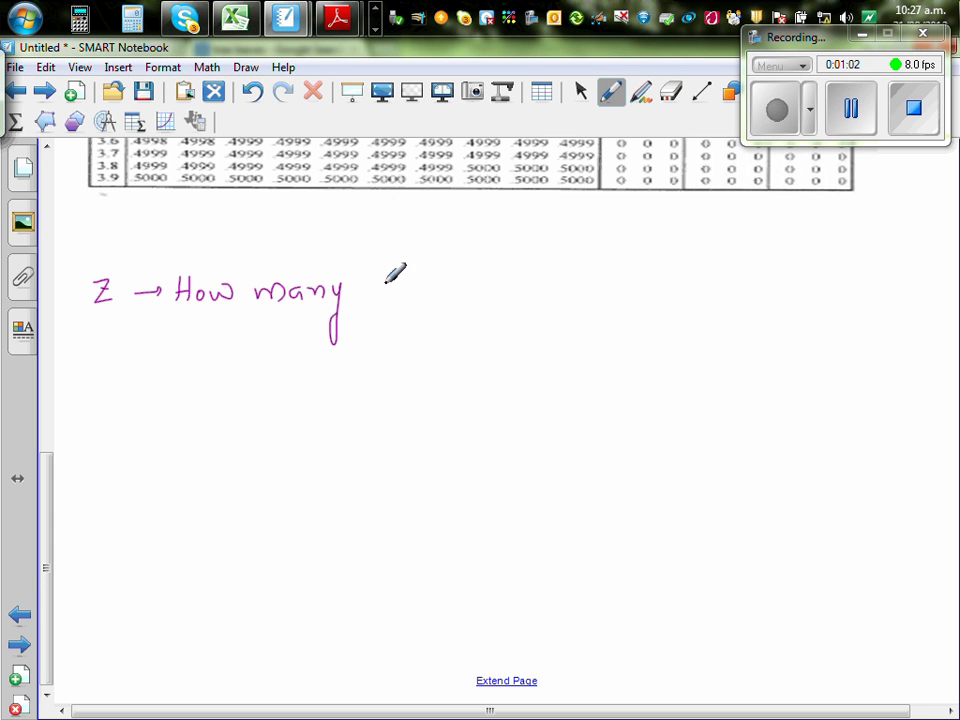
{"action": "mouse_move", "coordinate": [381, 289]}
{"action": "left_mouse_down"}
{"action": "mouse_move", "coordinate": [411, 293]}
{"action": "mouse_move", "coordinate": [412, 277]}
{"action": "mouse_move", "coordinate": [427, 288]}
{"action": "mouse_move", "coordinate": [470, 279]}
{"action": "mouse_move", "coordinate": [474, 290]}
{"action": "mouse_move", "coordinate": [570, 284]}
{"action": "mouse_move", "coordinate": [584, 281]}
{"action": "mouse_move", "coordinate": [589, 257]}
{"action": "mouse_move", "coordinate": [590, 284]}
{"action": "mouse_move", "coordinate": [679, 273]}
{"action": "mouse_move", "coordinate": [671, 287]}
{"action": "mouse_move", "coordinate": [697, 290]}
{"action": "mouse_move", "coordinate": [735, 285]}
{"action": "left_mouse_up"}
{"action": "left_click", "coordinate": [399, 287]}
{"action": "left_click", "coordinate": [714, 269]}
{"action": "mouse_move", "coordinate": [741, 258]}
{"action": "left_mouse_down"}
{"action": "mouse_move", "coordinate": [741, 284]}
{"action": "mouse_move", "coordinate": [766, 284]}
{"action": "left_mouse_up"}
{"action": "mouse_move", "coordinate": [184, 352]}
{"action": "left_mouse_down"}
{"action": "mouse_move", "coordinate": [255, 355]}
{"action": "mouse_move", "coordinate": [250, 390]}
{"action": "left_mouse_up"}
{"action": "mouse_move", "coordinate": [296, 337]}
{"action": "left_mouse_down"}
{"action": "mouse_move", "coordinate": [291, 378]}
{"action": "mouse_move", "coordinate": [292, 353]}
{"action": "mouse_move", "coordinate": [323, 363]}
{"action": "mouse_move", "coordinate": [512, 358]}
{"action": "left_mouse_up"}
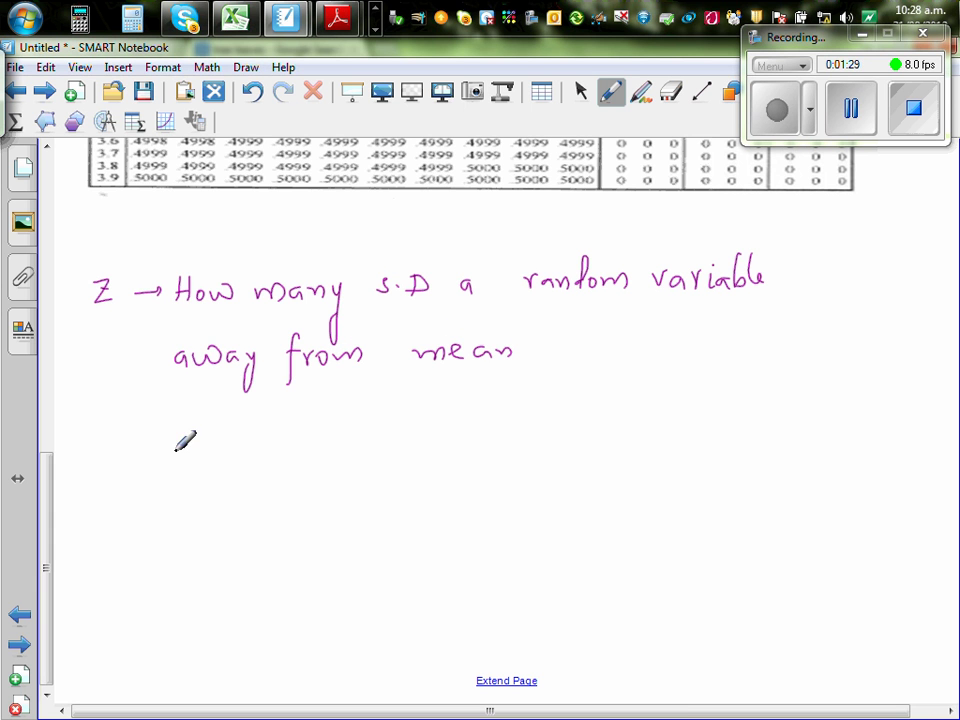
Step: Write 'wt of newly born babies → normally dist' on a new line
{"action": "mouse_move", "coordinate": [88, 440]}
{"action": "left_mouse_down"}
{"action": "mouse_move", "coordinate": [178, 470]}
{"action": "mouse_move", "coordinate": [177, 450]}
{"action": "mouse_move", "coordinate": [289, 437]}
{"action": "mouse_move", "coordinate": [300, 480]}
{"action": "left_mouse_up"}
{"action": "mouse_move", "coordinate": [335, 408]}
{"action": "left_mouse_down"}
{"action": "mouse_move", "coordinate": [340, 450]}
{"action": "mouse_move", "coordinate": [362, 440]}
{"action": "left_mouse_up"}
{"action": "mouse_move", "coordinate": [366, 441]}
{"action": "left_mouse_down"}
{"action": "mouse_move", "coordinate": [455, 428]}
{"action": "mouse_move", "coordinate": [487, 440]}
{"action": "left_mouse_up"}
{"action": "mouse_move", "coordinate": [494, 402]}
{"action": "left_mouse_down"}
{"action": "mouse_move", "coordinate": [494, 440]}
{"action": "mouse_move", "coordinate": [507, 425]}
{"action": "mouse_move", "coordinate": [509, 439]}
{"action": "mouse_move", "coordinate": [510, 415]}
{"action": "mouse_move", "coordinate": [526, 439]}
{"action": "mouse_move", "coordinate": [634, 435]}
{"action": "left_mouse_up"}
{"action": "mouse_move", "coordinate": [625, 428]}
{"action": "left_mouse_down"}
{"action": "mouse_move", "coordinate": [706, 422]}
{"action": "mouse_move", "coordinate": [712, 432]}
{"action": "mouse_move", "coordinate": [757, 435]}
{"action": "mouse_move", "coordinate": [766, 416]}
{"action": "mouse_move", "coordinate": [774, 478]}
{"action": "left_mouse_up"}
{"action": "mouse_move", "coordinate": [811, 421]}
{"action": "left_mouse_down"}
{"action": "mouse_move", "coordinate": [823, 413]}
{"action": "mouse_move", "coordinate": [850, 428]}
{"action": "left_mouse_up"}
{"action": "left_click_drag", "start_coordinate": [858, 393], "coordinate": [860, 428]}
{"action": "left_click_drag", "start_coordinate": [851, 406], "coordinate": [866, 403]}
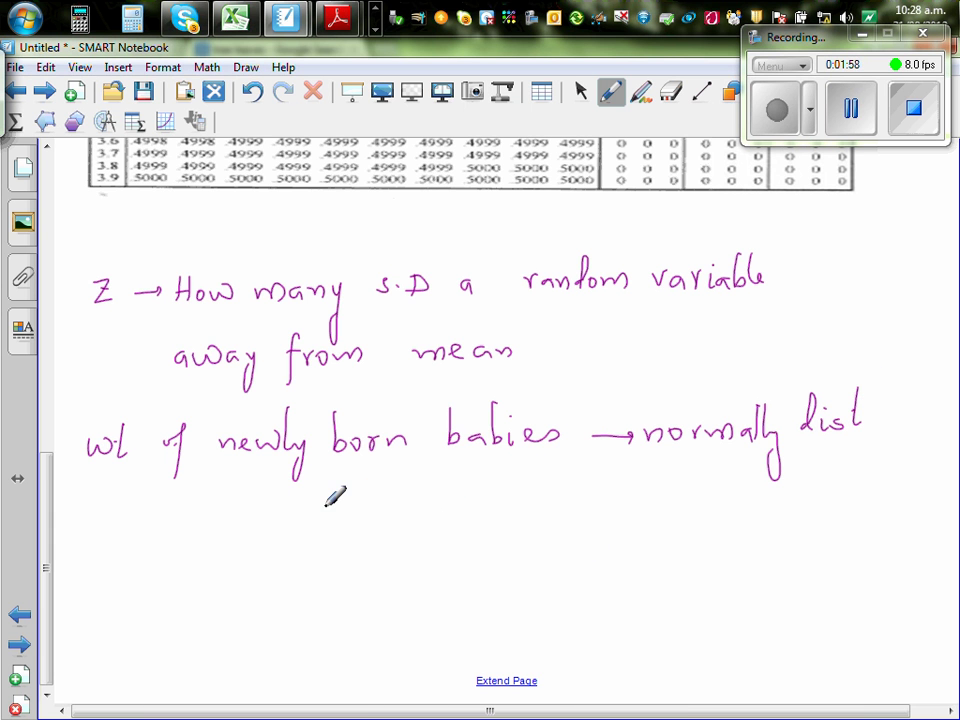
Step: Write μ = 2.5kg and σ = 200g beneath the babies line
{"action": "mouse_move", "coordinate": [329, 509]}
{"action": "left_mouse_down"}
{"action": "mouse_move", "coordinate": [356, 486]}
{"action": "mouse_move", "coordinate": [357, 510]}
{"action": "mouse_move", "coordinate": [397, 505]}
{"action": "left_mouse_up"}
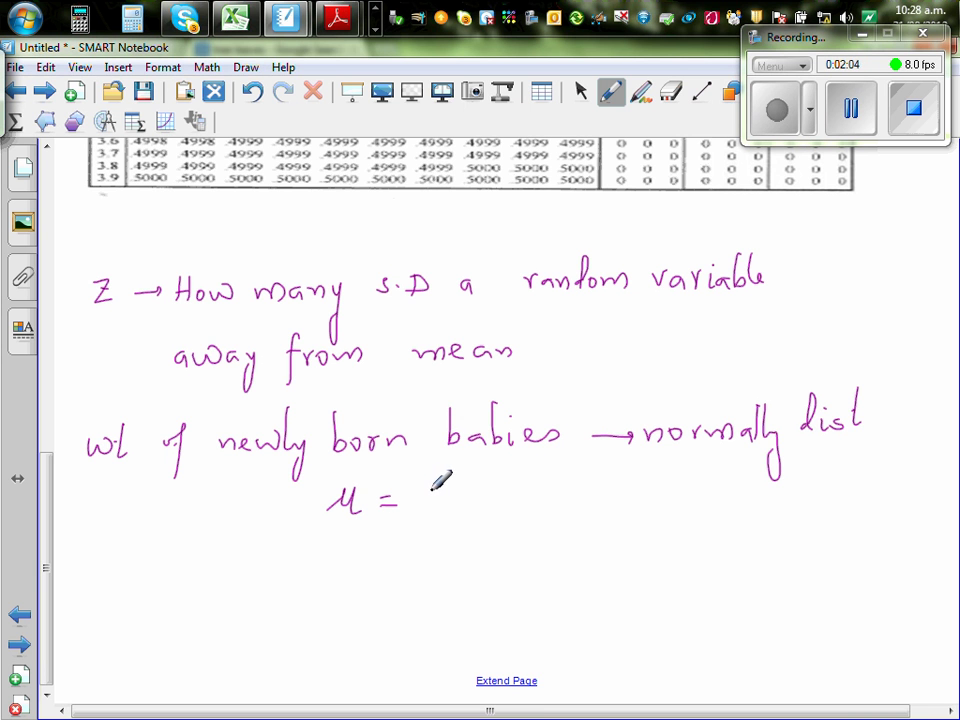
{"action": "mouse_move", "coordinate": [420, 490]}
{"action": "left_mouse_down"}
{"action": "mouse_move", "coordinate": [441, 505]}
{"action": "mouse_move", "coordinate": [497, 503]}
{"action": "mouse_move", "coordinate": [508, 516]}
{"action": "mouse_move", "coordinate": [500, 532]}
{"action": "left_mouse_up"}
{"action": "left_click", "coordinate": [447, 501]}
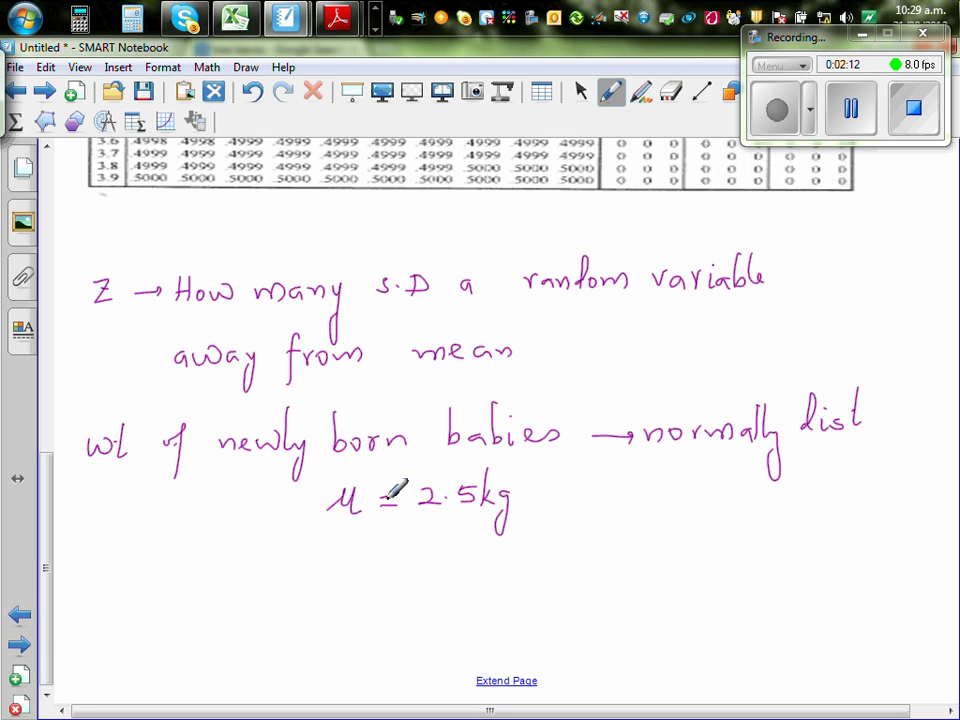
{"action": "mouse_move", "coordinate": [584, 489]}
{"action": "left_mouse_down"}
{"action": "mouse_move", "coordinate": [716, 492]}
{"action": "mouse_move", "coordinate": [720, 526]}
{"action": "left_mouse_up"}
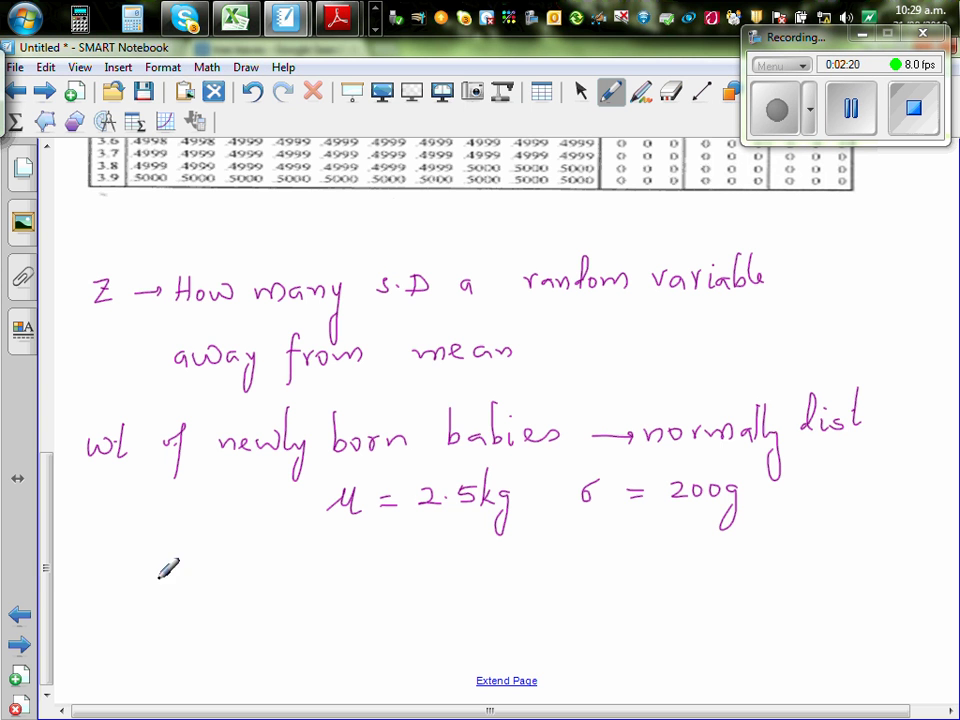
Step: Draw a straight horizontal baseline below the example with the Lines tool
{"action": "scroll", "coordinate": [25, 483], "scroll_direction": "down", "scroll_amount": 3}
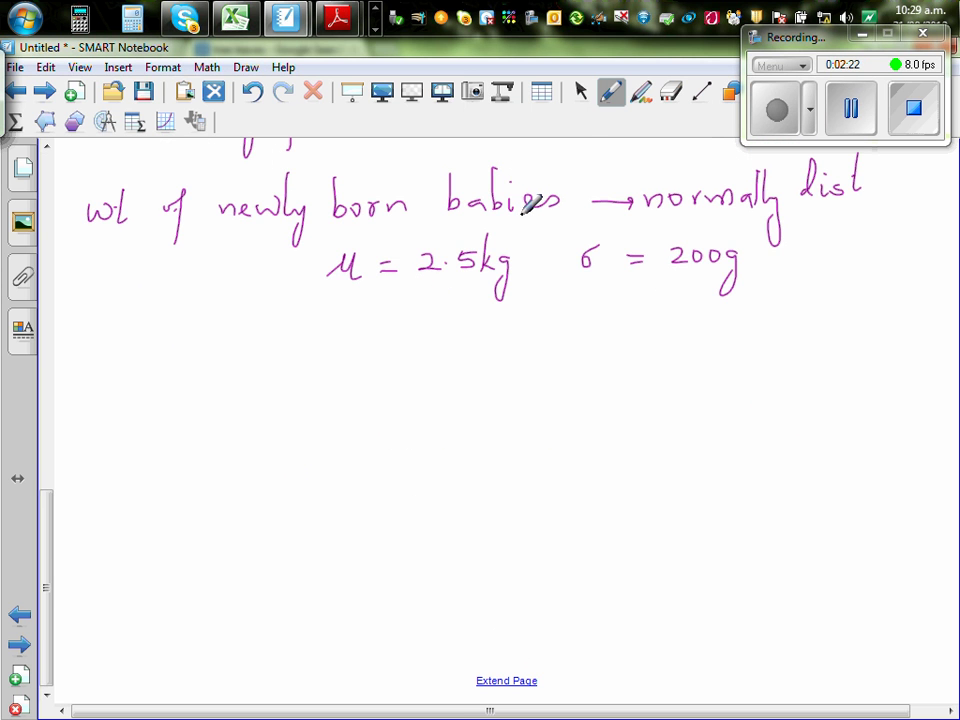
{"action": "left_click", "coordinate": [703, 92]}
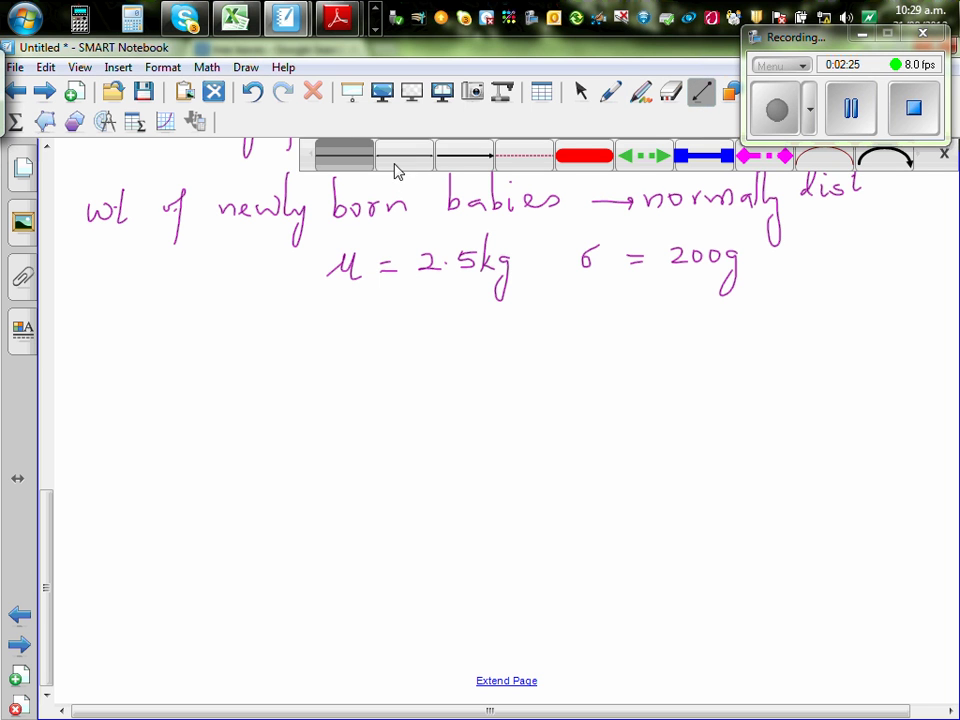
{"action": "left_click", "coordinate": [338, 160]}
{"action": "mouse_move", "coordinate": [192, 537]}
{"action": "left_mouse_down"}
{"action": "mouse_move", "coordinate": [377, 527]}
{"action": "mouse_move", "coordinate": [673, 553]}
{"action": "left_mouse_up"}
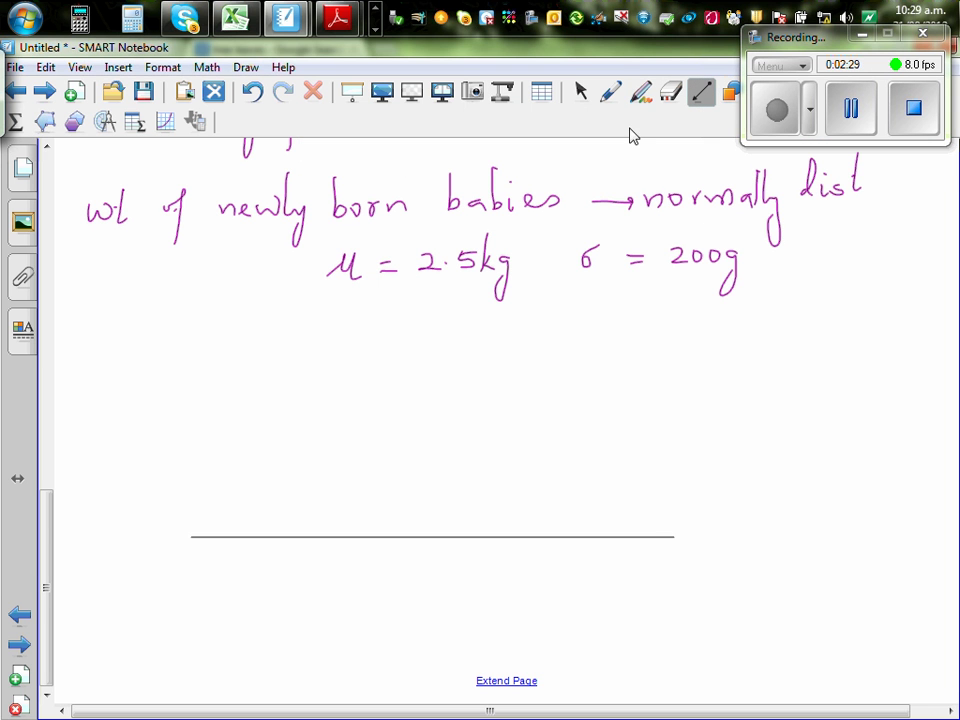
Step: In blue pen, sketch the bell curve and its central mean line, and label it 'μ ='
{"action": "left_click", "coordinate": [611, 92]}
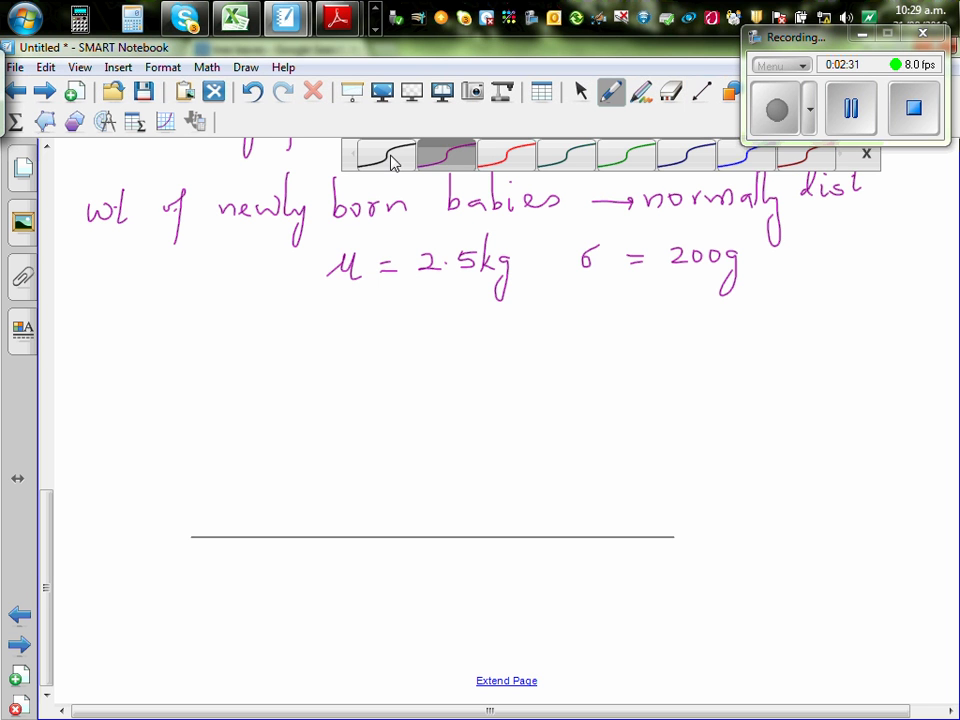
{"action": "left_click", "coordinate": [733, 160]}
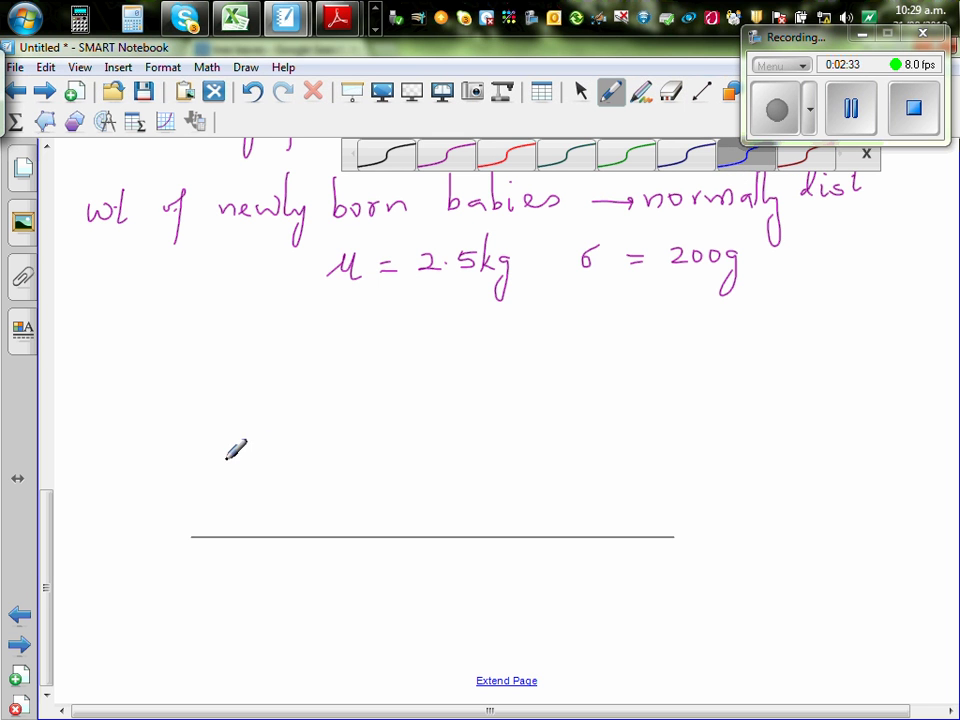
{"action": "mouse_move", "coordinate": [209, 521]}
{"action": "left_mouse_down"}
{"action": "mouse_move", "coordinate": [257, 492]}
{"action": "mouse_move", "coordinate": [380, 372]}
{"action": "mouse_move", "coordinate": [450, 360]}
{"action": "mouse_move", "coordinate": [506, 381]}
{"action": "mouse_move", "coordinate": [598, 482]}
{"action": "mouse_move", "coordinate": [666, 516]}
{"action": "left_mouse_up"}
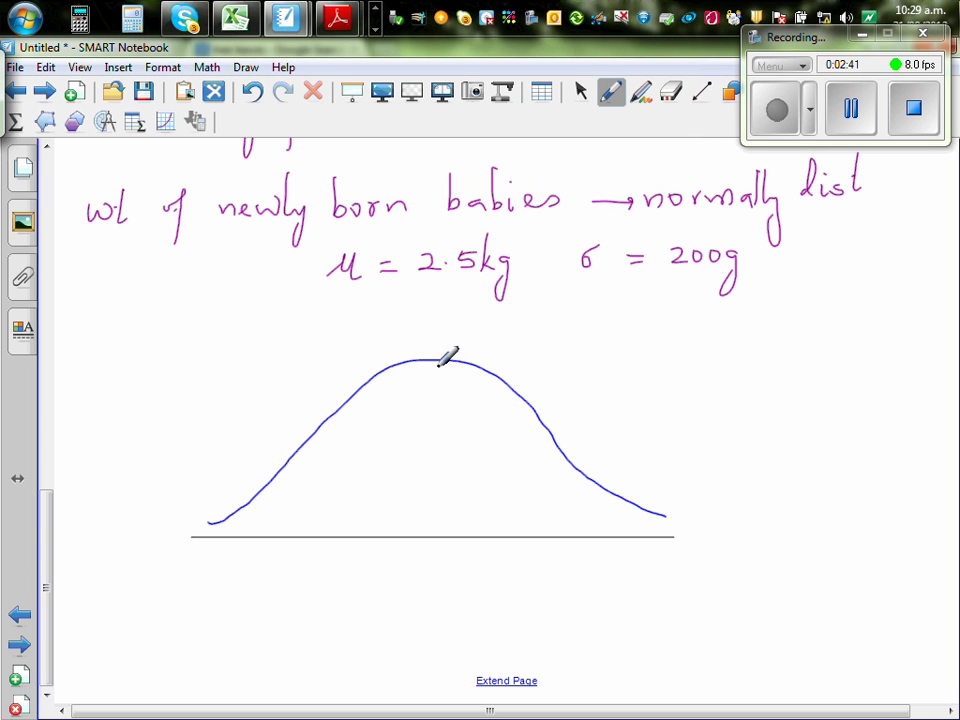
{"action": "left_click_drag", "start_coordinate": [434, 358], "coordinate": [429, 525]}
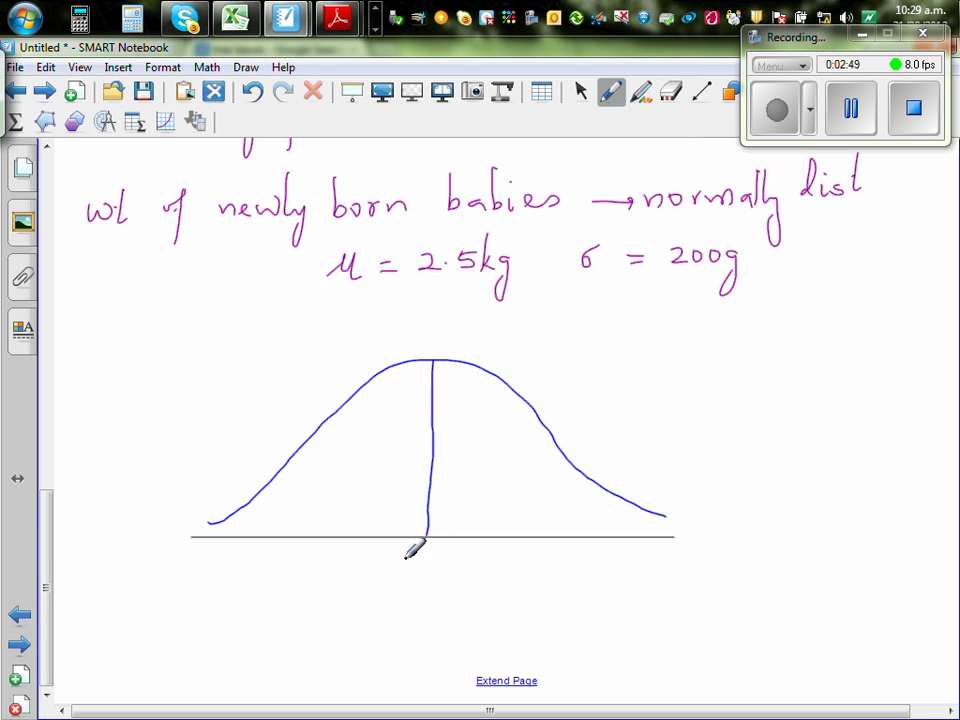
{"action": "mouse_move", "coordinate": [403, 574]}
{"action": "left_mouse_down"}
{"action": "mouse_move", "coordinate": [457, 562]}
{"action": "mouse_move", "coordinate": [487, 576]}
{"action": "left_mouse_up"}
Step: Finish the μ = 2.5 label, write σ = 0.2 below, and draw a line one SD right
{"action": "left_click", "coordinate": [476, 567]}
{"action": "left_click_drag", "start_coordinate": [491, 559], "coordinate": [505, 558]}
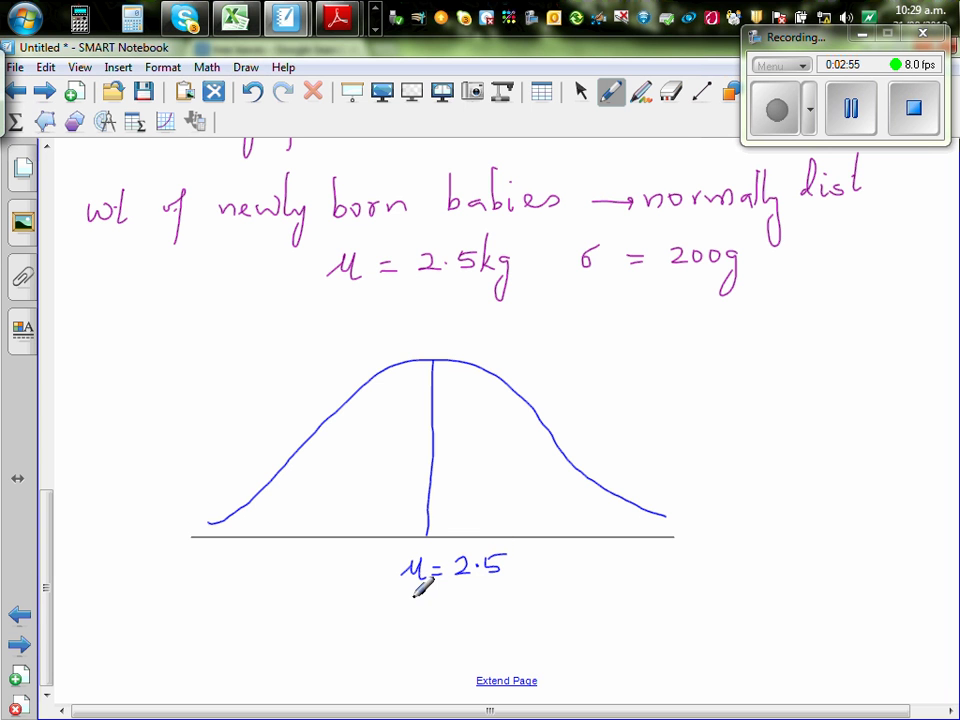
{"action": "mouse_move", "coordinate": [408, 598]}
{"action": "left_mouse_down"}
{"action": "mouse_move", "coordinate": [444, 595]}
{"action": "mouse_move", "coordinate": [434, 605]}
{"action": "mouse_move", "coordinate": [466, 605]}
{"action": "mouse_move", "coordinate": [500, 574]}
{"action": "mouse_move", "coordinate": [508, 610]}
{"action": "left_mouse_up"}
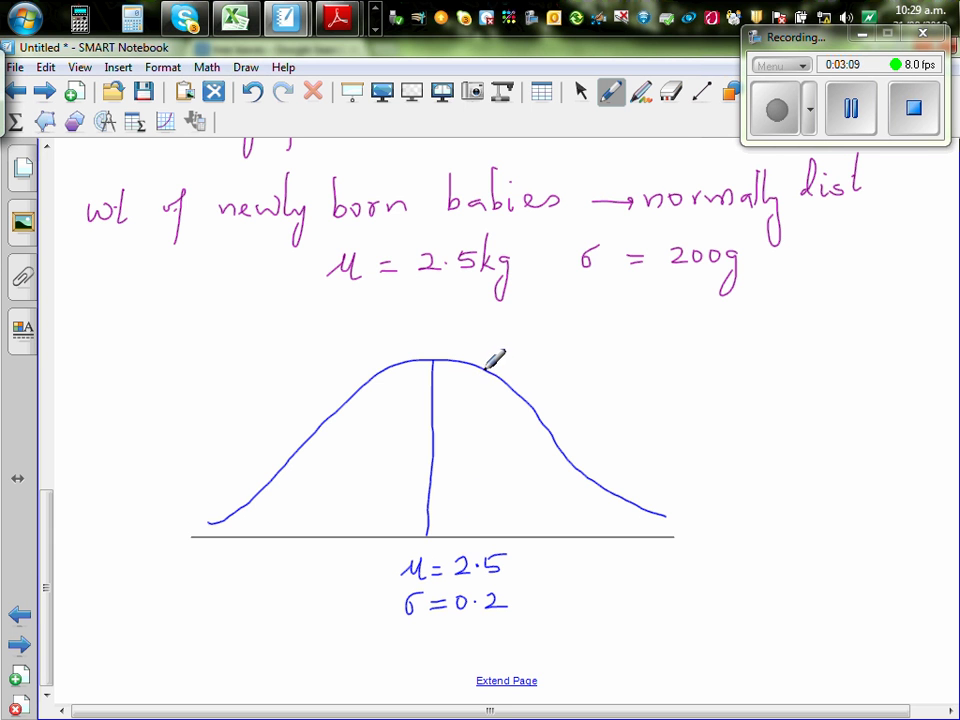
{"action": "left_click_drag", "start_coordinate": [487, 369], "coordinate": [478, 535]}
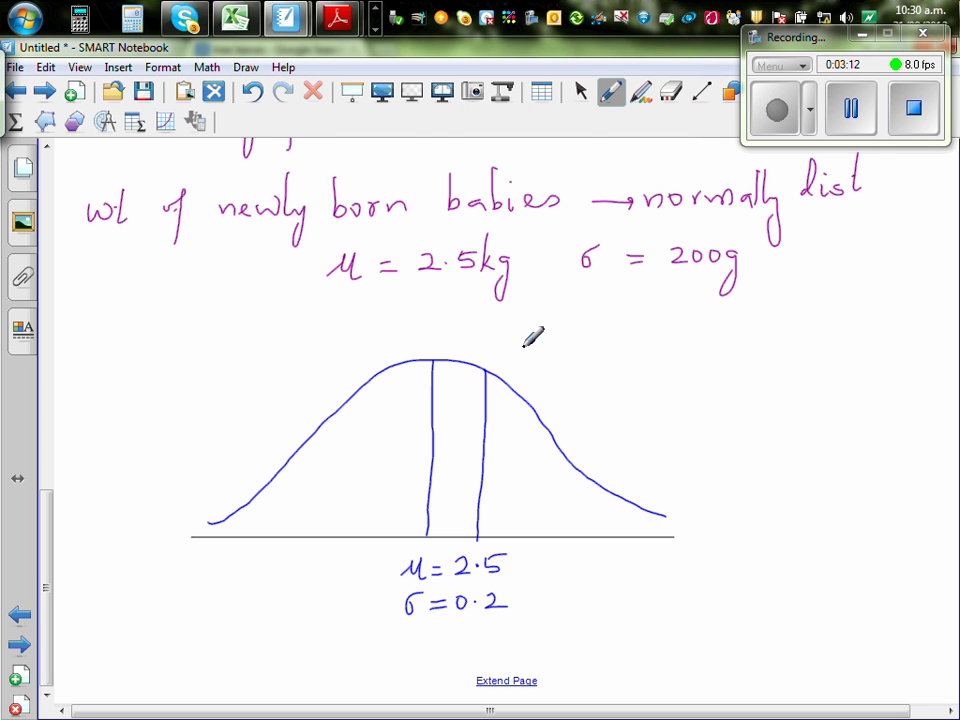
{"action": "left_click", "coordinate": [612, 95]}
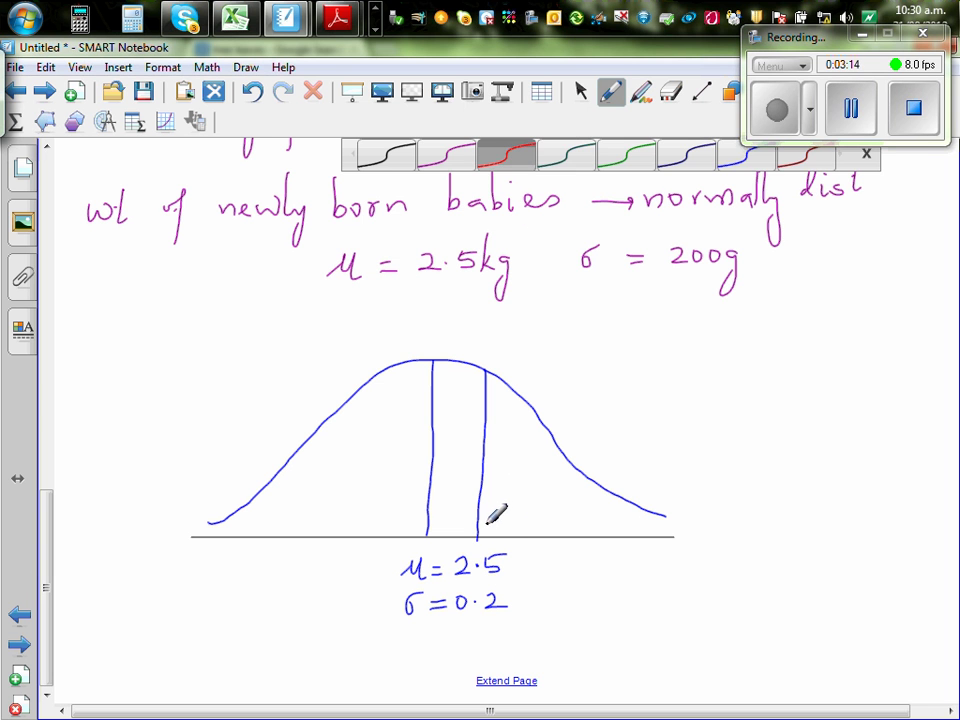
Step: Label the one-SD line 2.7 in red, then add dark green lines at two and three SDs
{"action": "left_click_drag", "start_coordinate": [489, 521], "coordinate": [516, 533]}
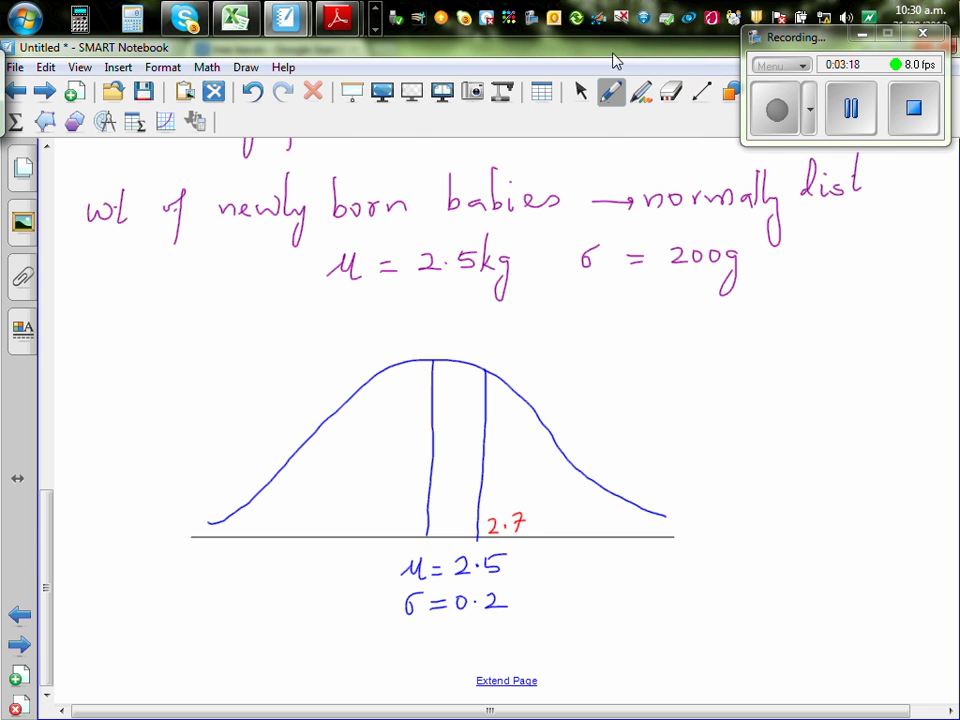
{"action": "left_click", "coordinate": [612, 94]}
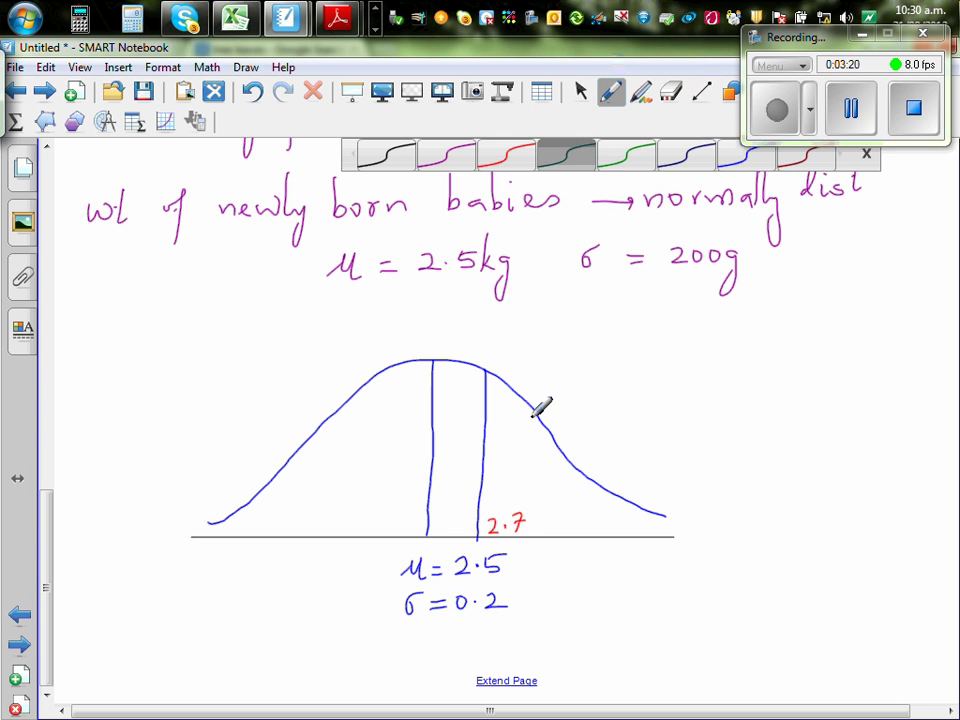
{"action": "left_click_drag", "start_coordinate": [538, 411], "coordinate": [531, 533]}
{"action": "left_click_drag", "start_coordinate": [585, 476], "coordinate": [584, 533]}
{"action": "left_click", "coordinate": [606, 101]}
{"action": "left_click", "coordinate": [505, 155]}
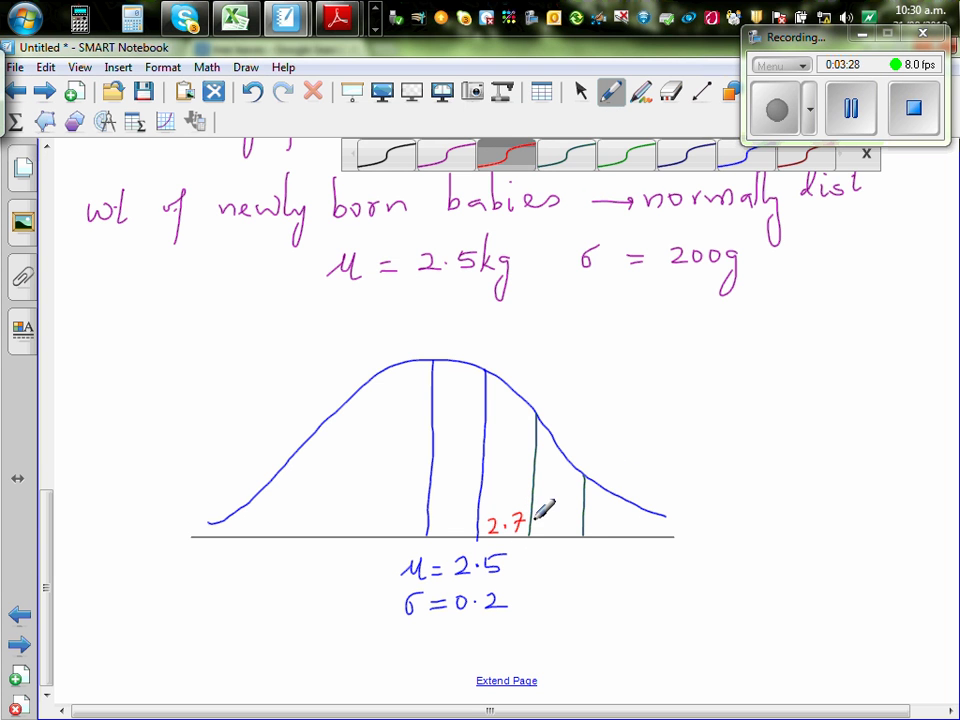